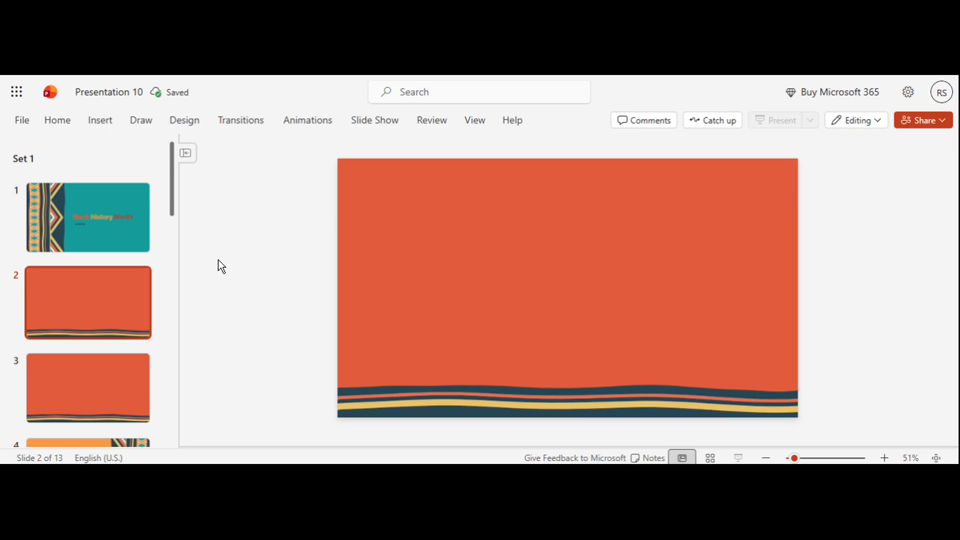
Insert a process SmartArt with three rectangular boxes joined by arrows on slide 2
{"action": "left_click", "coordinate": [106, 120]}
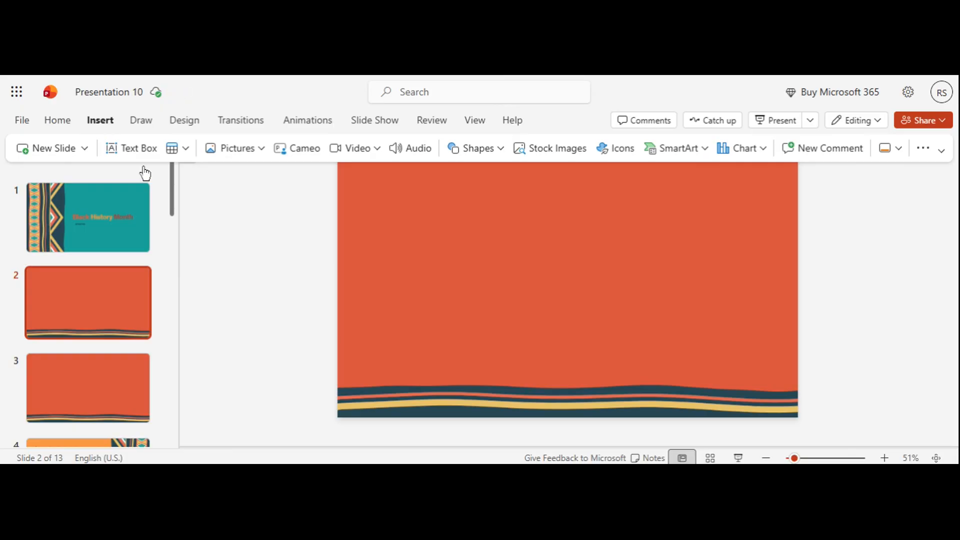
{"action": "left_click", "coordinate": [673, 153]}
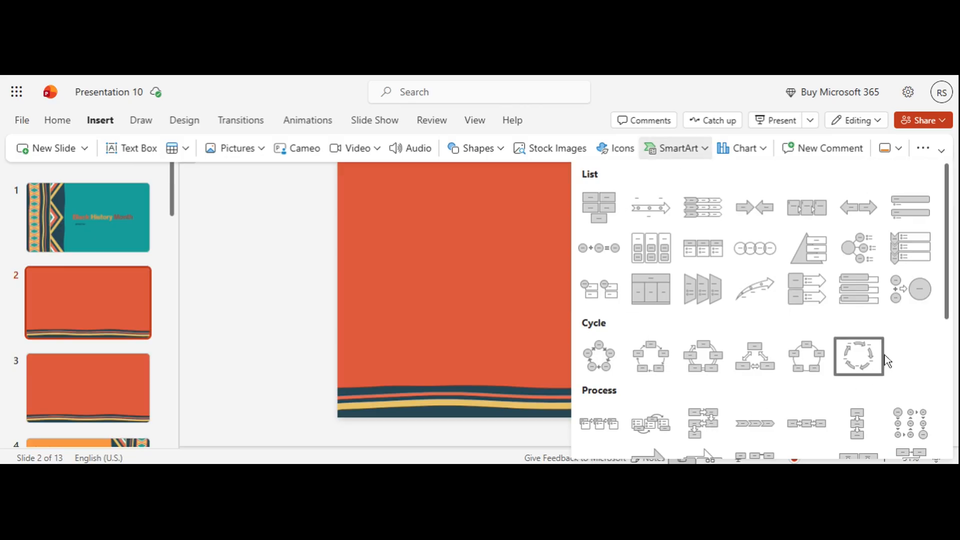
{"action": "scroll", "coordinate": [848, 366], "scroll_direction": "down", "scroll_amount": 1}
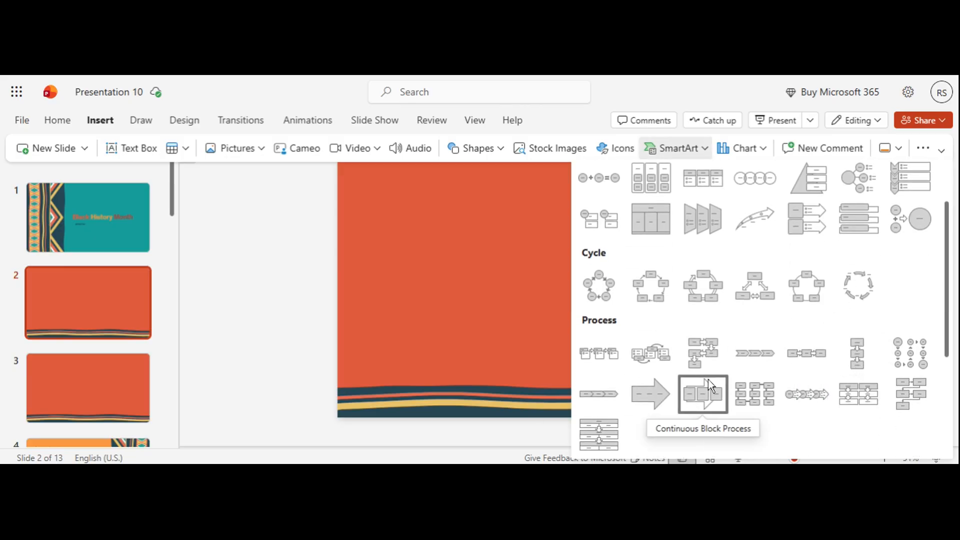
{"action": "scroll", "coordinate": [708, 379], "scroll_direction": "down", "scroll_amount": 1}
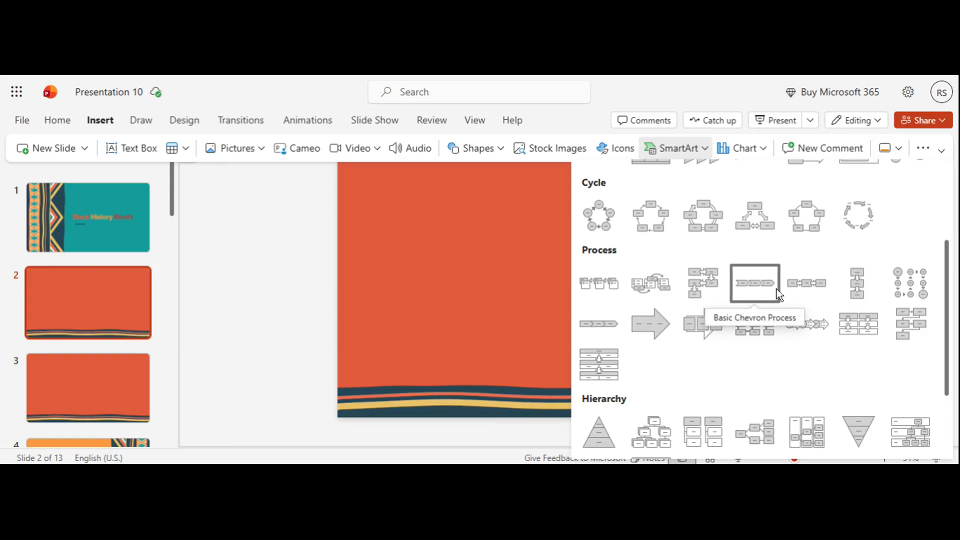
{"action": "left_click", "coordinate": [800, 284]}
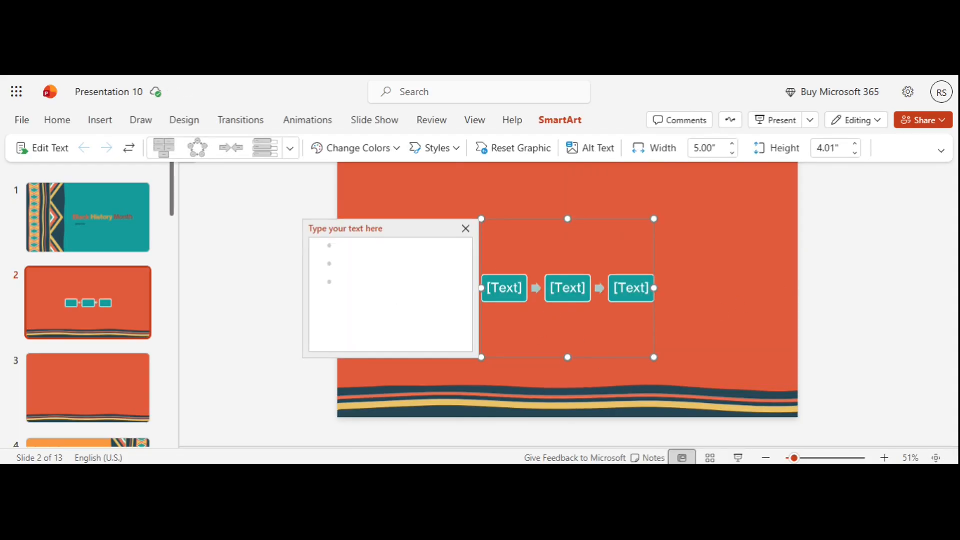
Label the SmartArt boxes 1, 2 and 3, add a fourth box labelled 4, and close the text pane
{"action": "left_click", "coordinate": [328, 239]}
{"action": "type", "text": "1"}
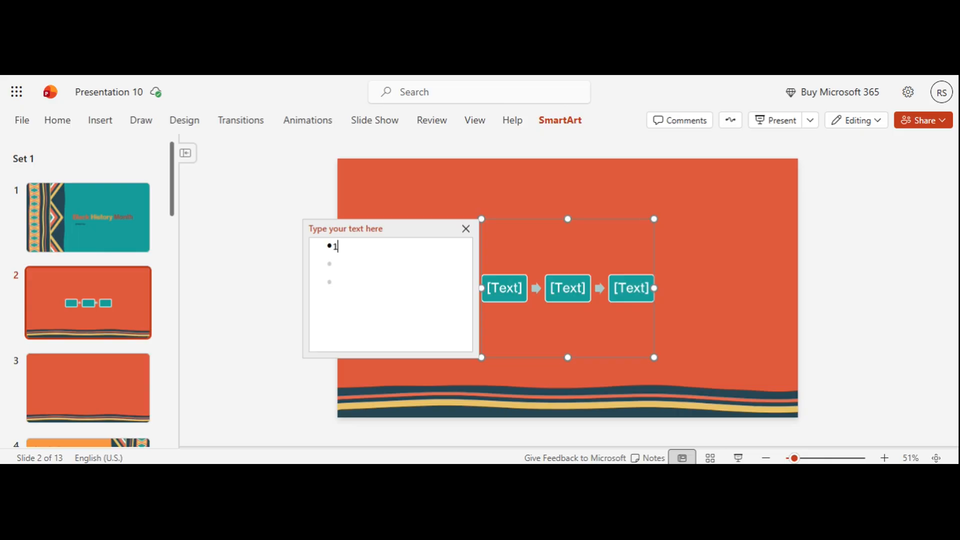
{"action": "key", "text": "Return"}
{"action": "type", "text": "2"}
{"action": "key", "text": "Down"}
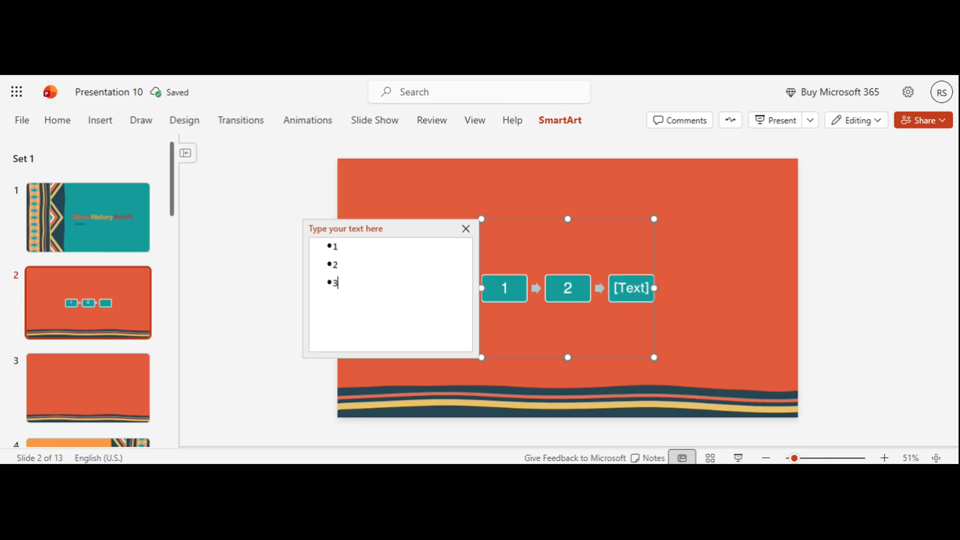
{"action": "type", "text": "3"}
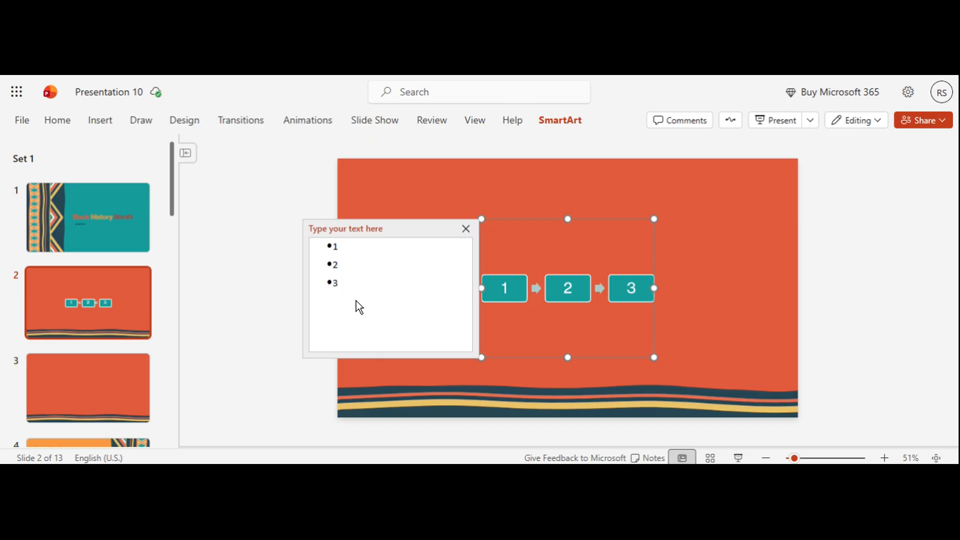
{"action": "key", "text": "Return"}
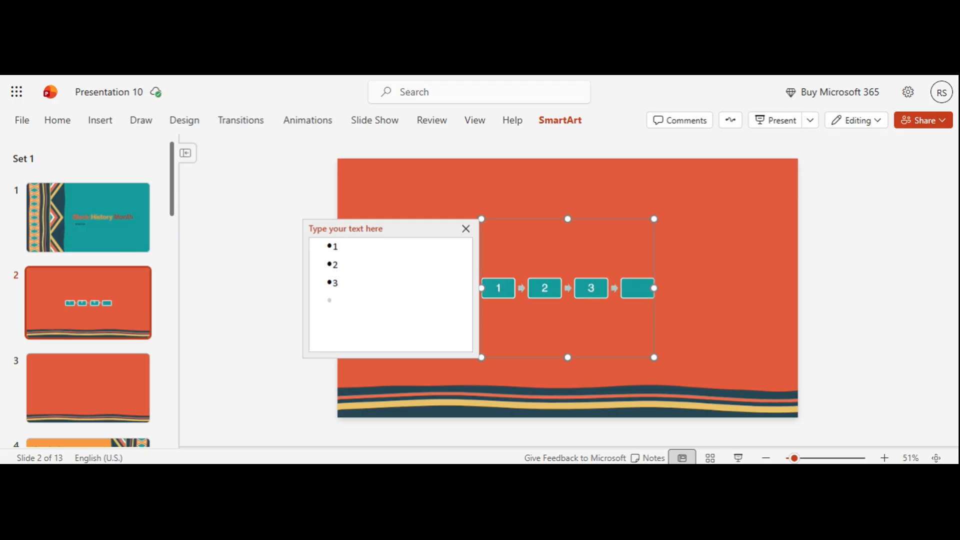
{"action": "type", "text": "4"}
{"action": "left_click", "coordinate": [466, 228]}
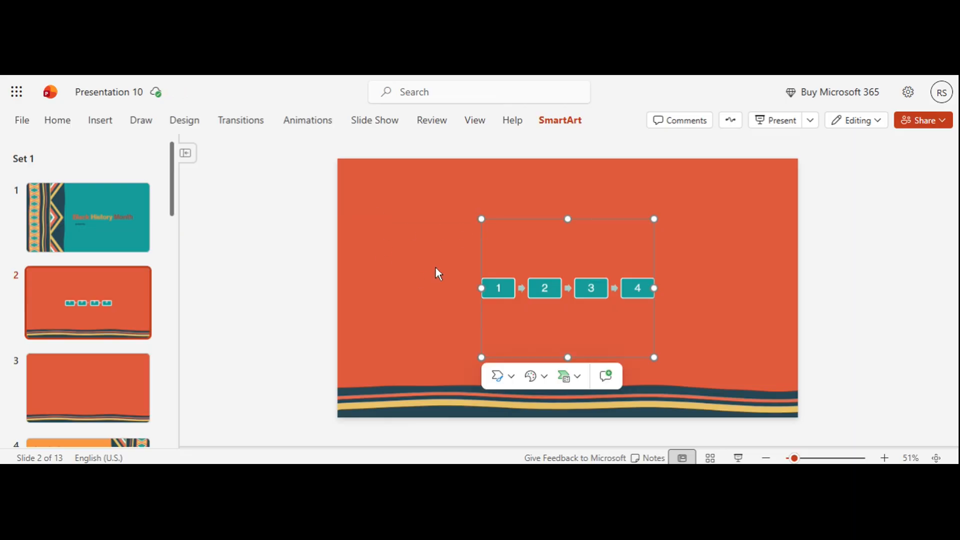
Draw a circle on slide 3 with the Oval shape and place it near the slide's top centre
{"action": "left_click", "coordinate": [129, 383]}
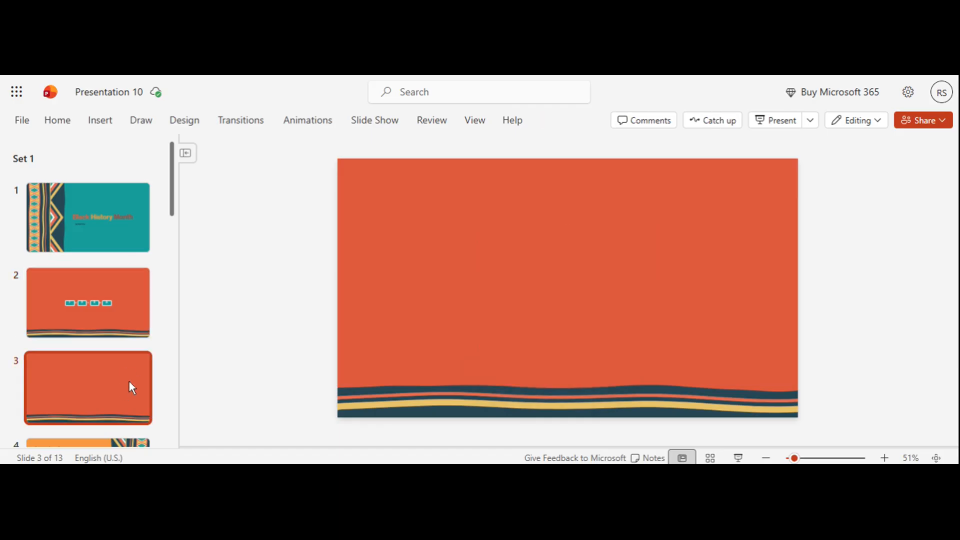
{"action": "left_click", "coordinate": [110, 125]}
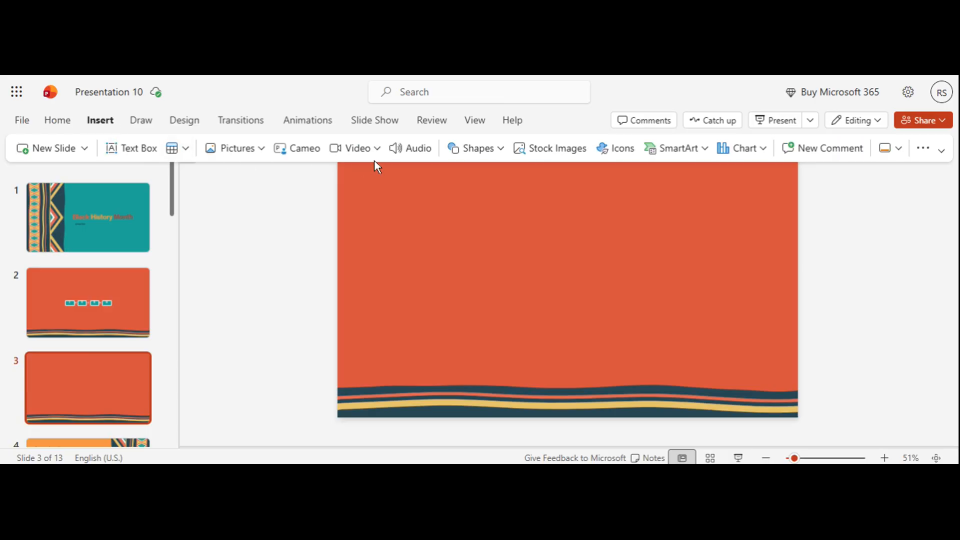
{"action": "left_click", "coordinate": [469, 148]}
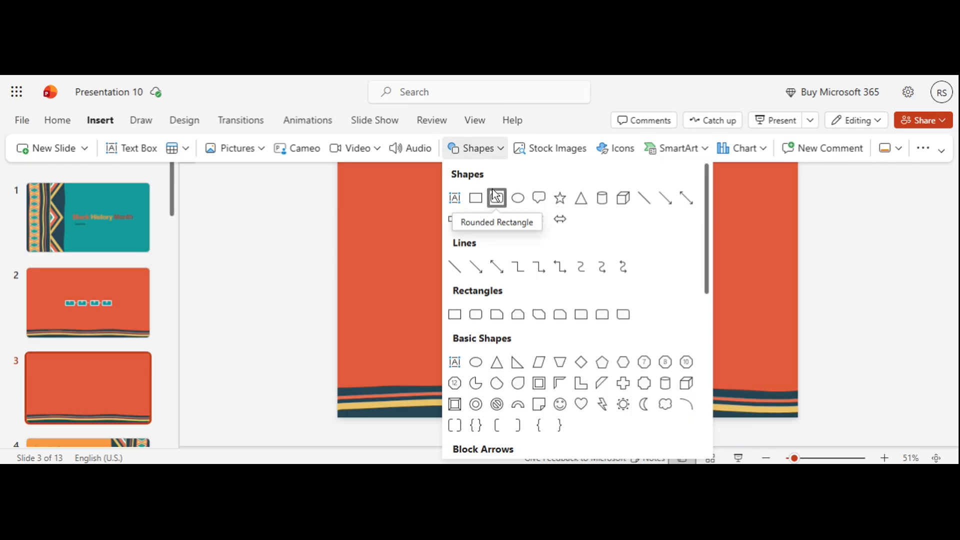
{"action": "left_click", "coordinate": [517, 199]}
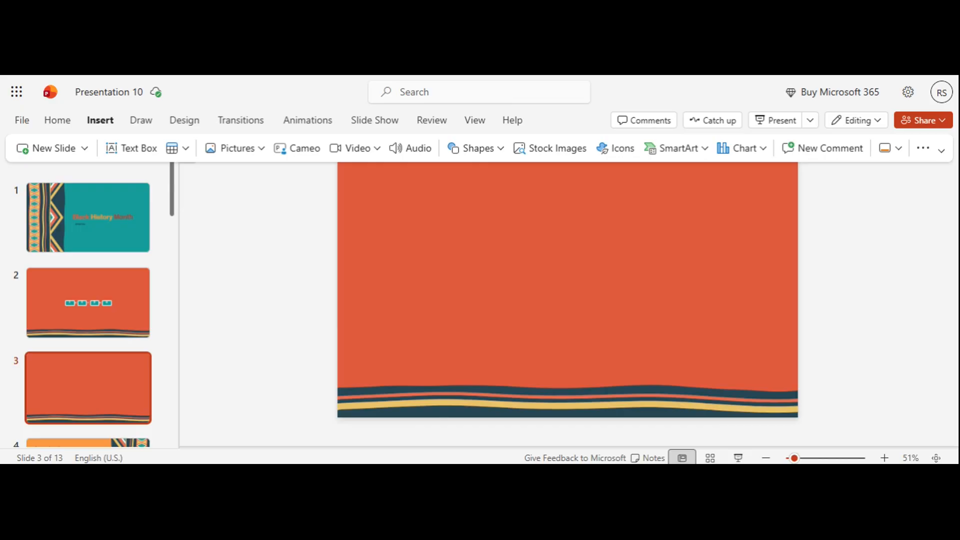
{"action": "left_click_drag", "start_coordinate": [513, 174], "coordinate": [524, 188]}
{"action": "left_click_drag", "start_coordinate": [569, 221], "coordinate": [579, 241]}
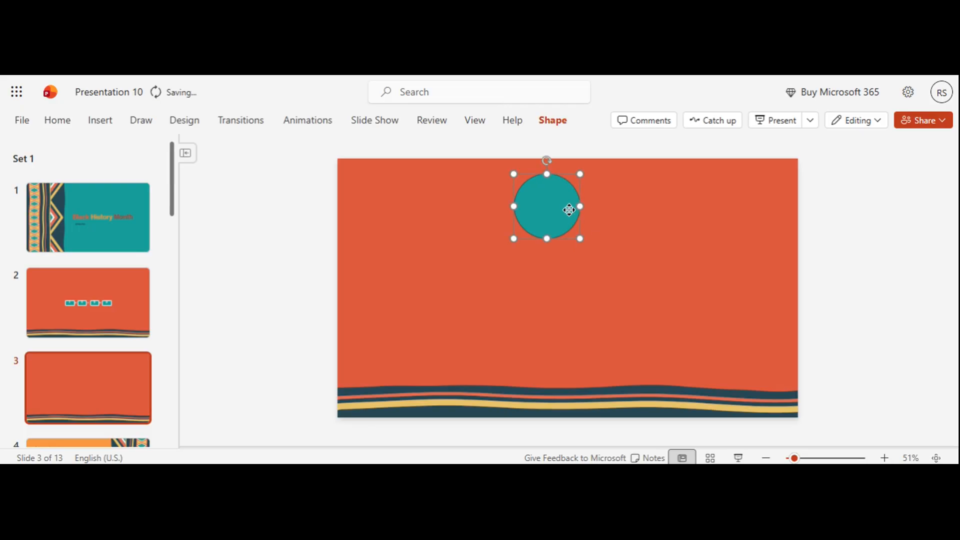
{"action": "left_click_drag", "start_coordinate": [559, 207], "coordinate": [554, 204]}
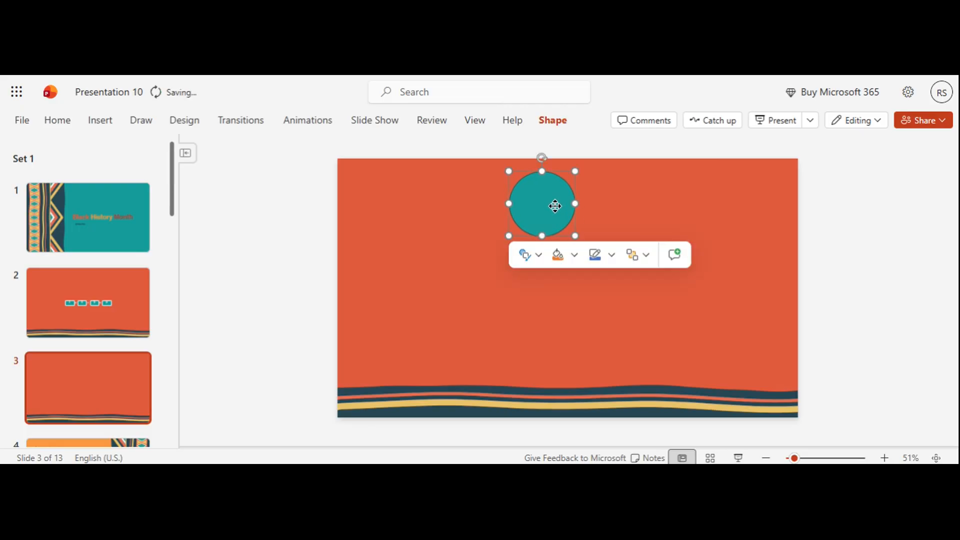
Draw a second circle near the bottom of slide 3 and move it beneath the first circle
{"action": "left_click", "coordinate": [100, 121]}
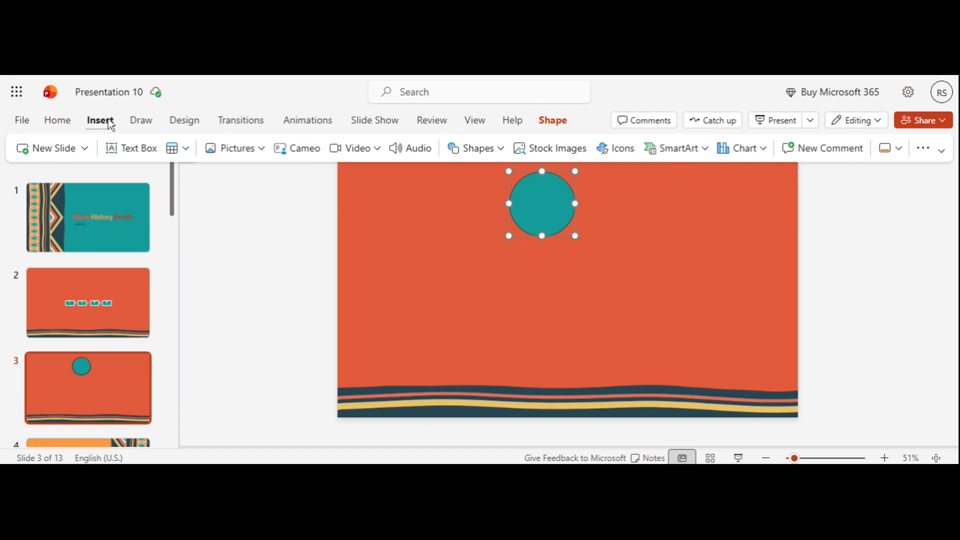
{"action": "left_click", "coordinate": [472, 148]}
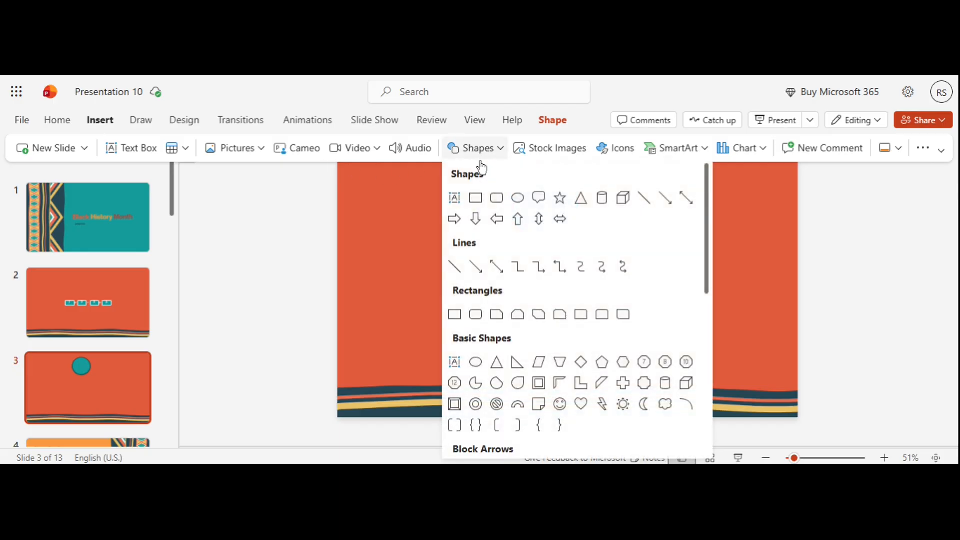
{"action": "left_click", "coordinate": [518, 200]}
{"action": "left_click_drag", "start_coordinate": [533, 314], "coordinate": [604, 386]}
{"action": "left_click", "coordinate": [572, 349]}
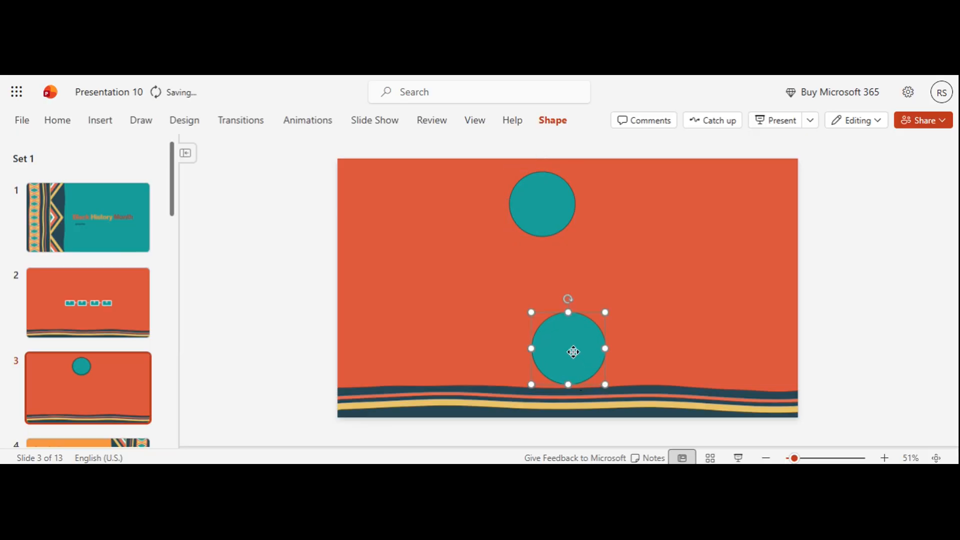
{"action": "left_click_drag", "start_coordinate": [572, 349], "coordinate": [550, 349]}
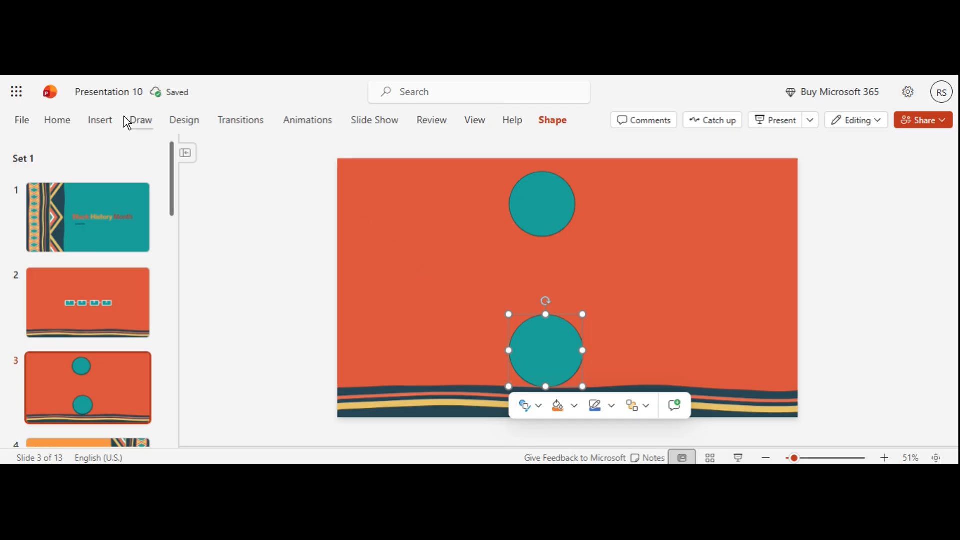
Draw a straight vertical line joining the two circles and give it a dark line style
{"action": "left_click", "coordinate": [101, 121]}
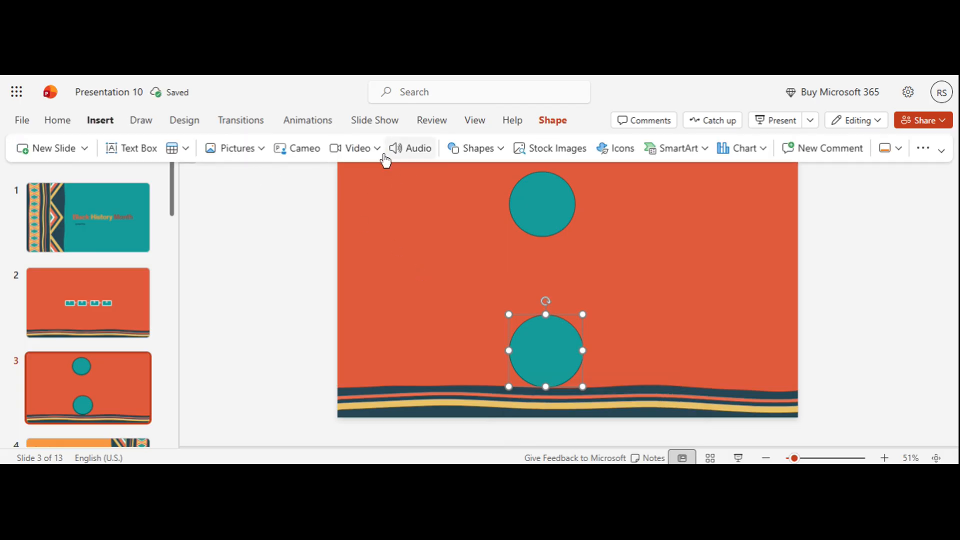
{"action": "left_click", "coordinate": [474, 149]}
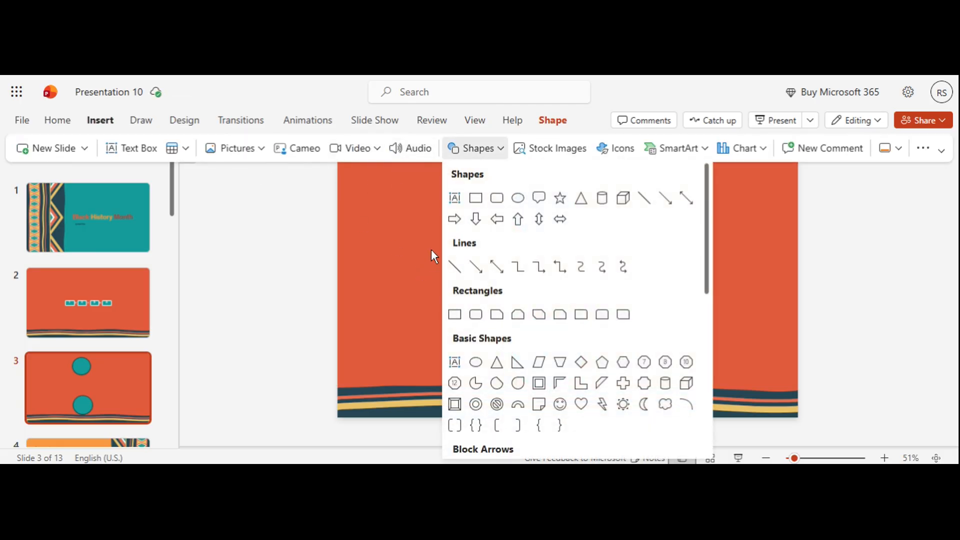
{"action": "left_click", "coordinate": [455, 266]}
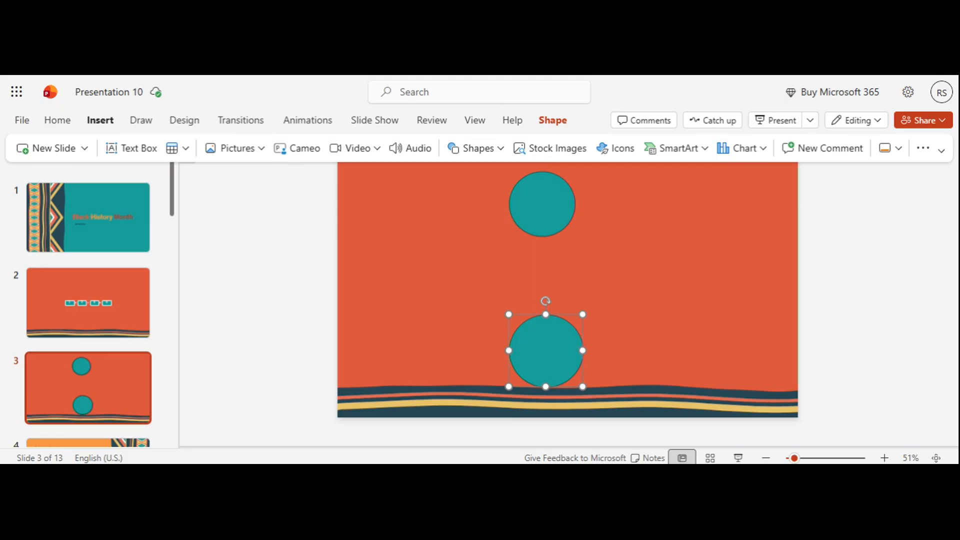
{"action": "left_click", "coordinate": [544, 289]}
{"action": "left_click_drag", "start_coordinate": [544, 233], "coordinate": [542, 229]}
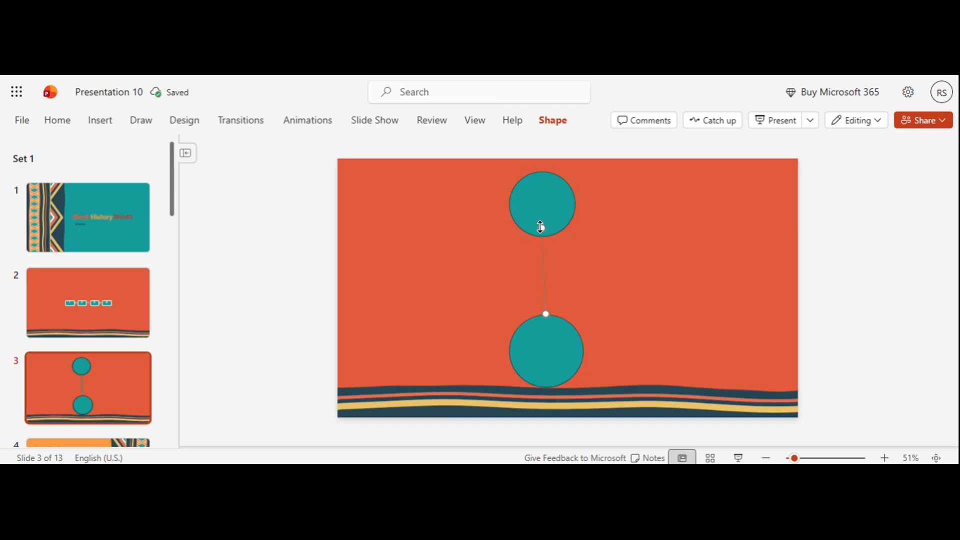
{"action": "left_click_drag", "start_coordinate": [542, 229], "coordinate": [545, 236]}
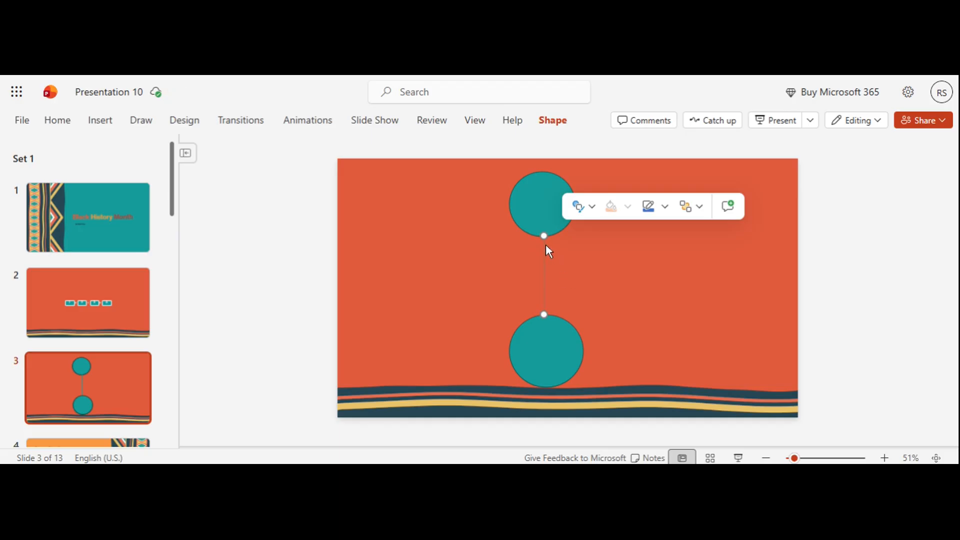
{"action": "left_click", "coordinate": [584, 206]}
{"action": "left_click", "coordinate": [604, 319]}
Select both circles together with the connecting line and open their shape formatting options
{"action": "left_click", "coordinate": [548, 338]}
{"action": "left_click", "coordinate": [538, 206], "text": "shift"}
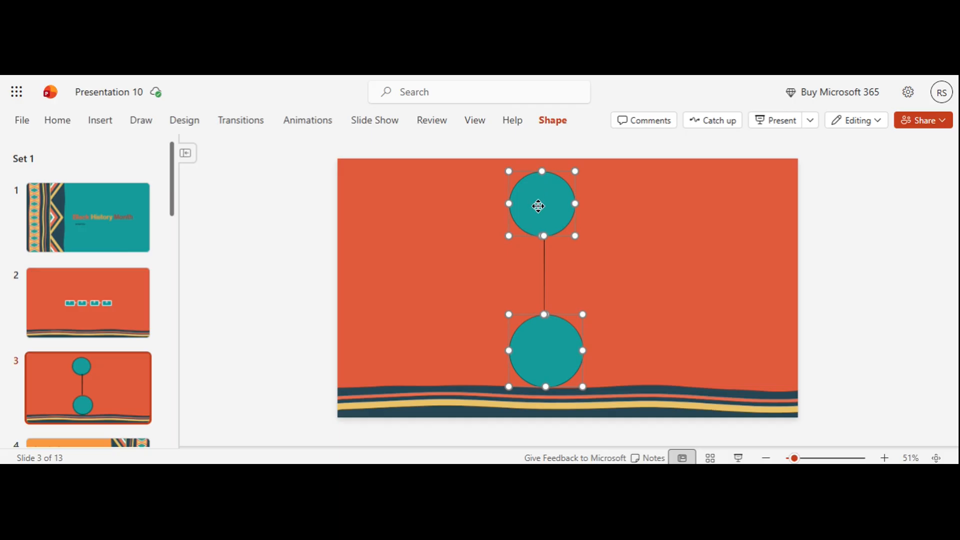
{"action": "left_click", "coordinate": [547, 128]}
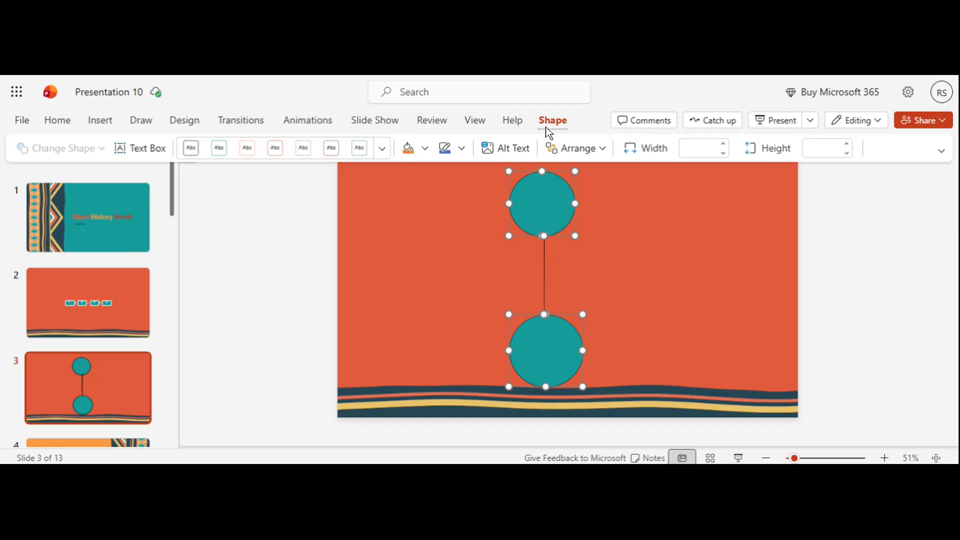